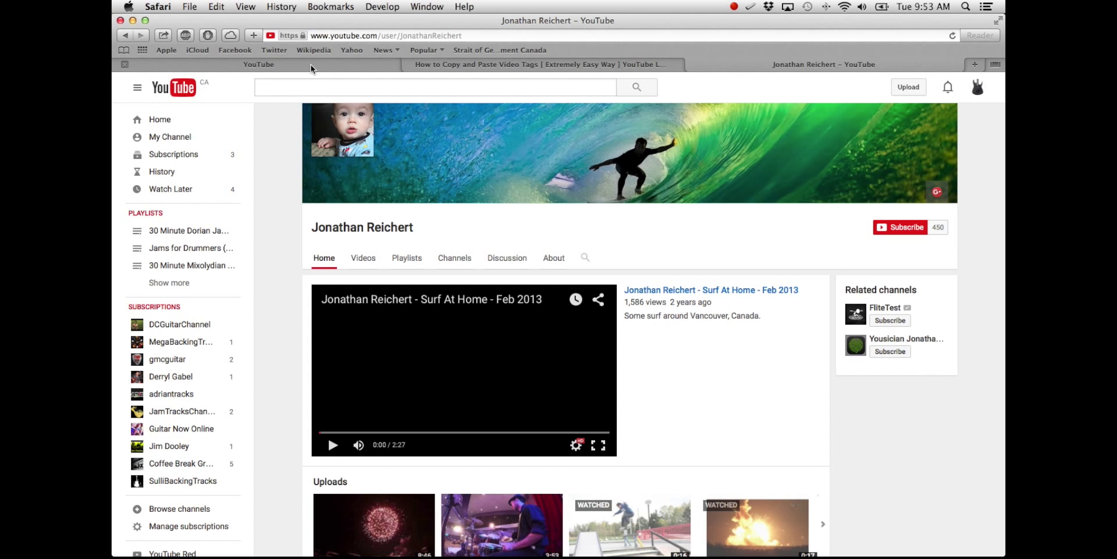
- Bring the Fusion Jam Track's edit page into view with the cursor in its tag box
{"action": "left_click", "coordinate": [312, 65]}
{"action": "scroll", "coordinate": [646, 441], "scroll_direction": "down", "scroll_amount": 5}
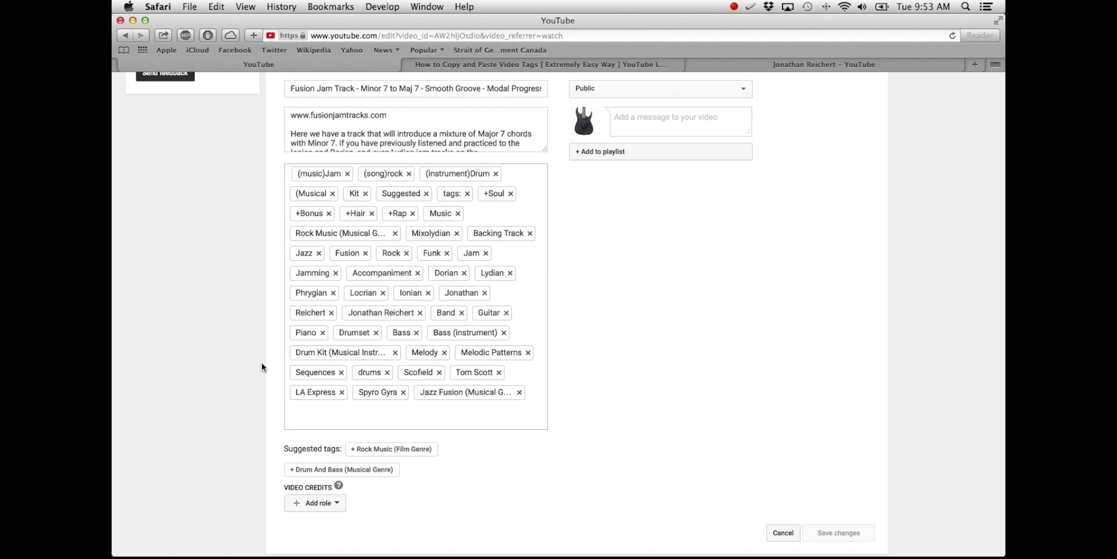
{"action": "scroll", "coordinate": [716, 360], "scroll_direction": "up", "scroll_amount": 4}
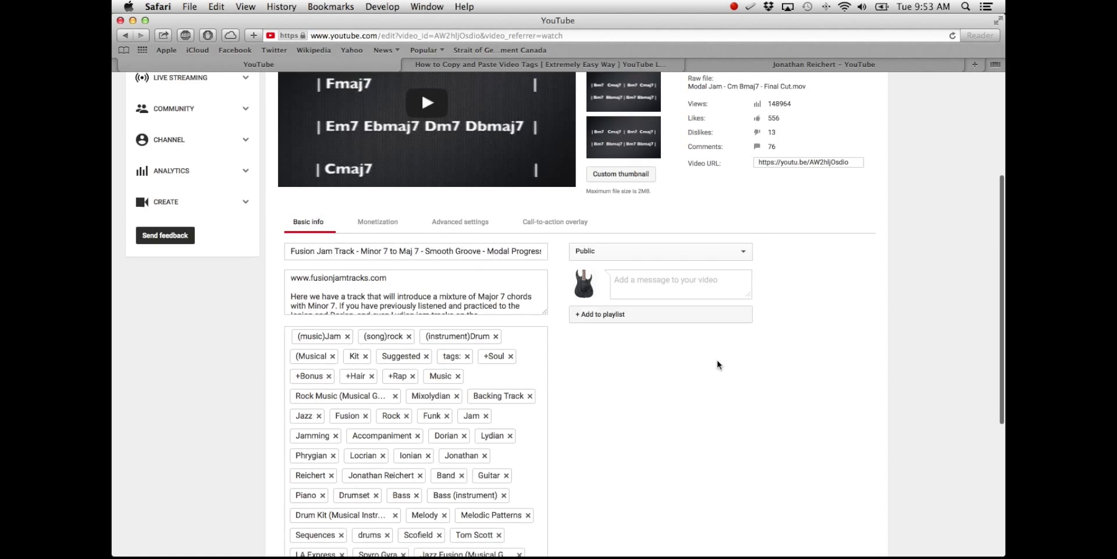
{"action": "scroll", "coordinate": [717, 359], "scroll_direction": "down", "scroll_amount": 3}
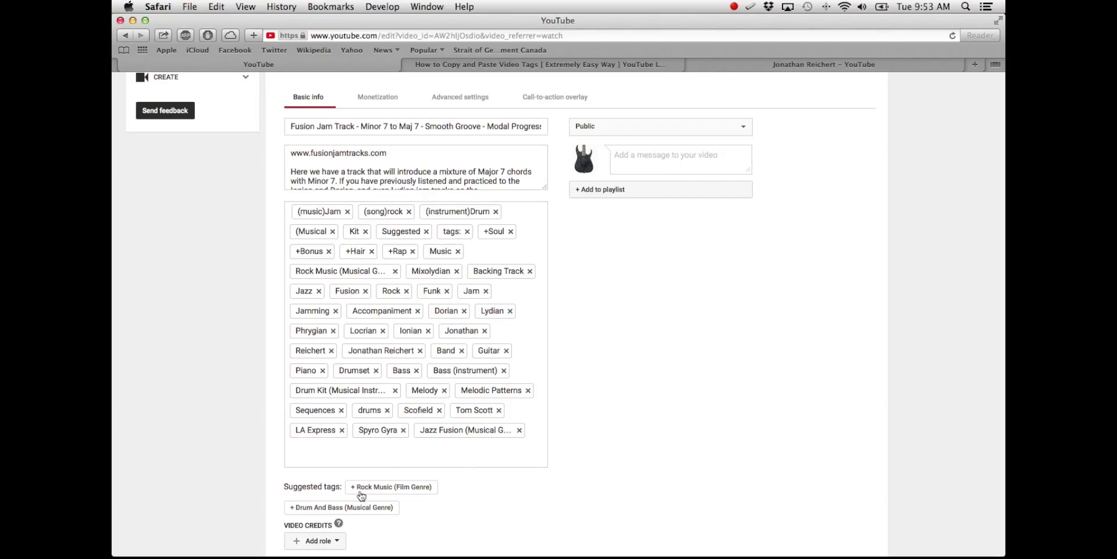
{"action": "left_click", "coordinate": [491, 458]}
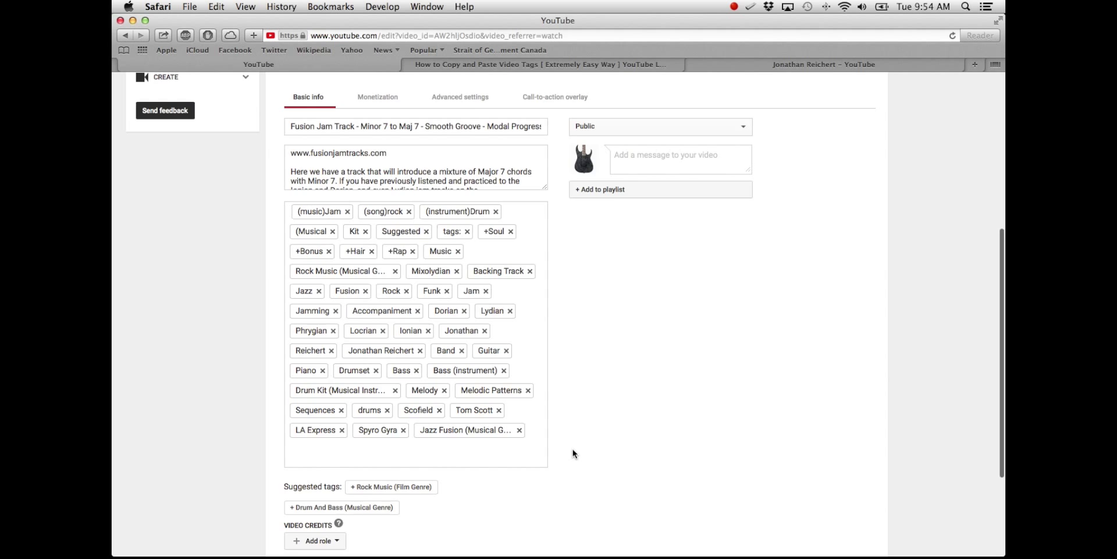
{"action": "scroll", "coordinate": [574, 454], "scroll_direction": "up", "scroll_amount": 10}
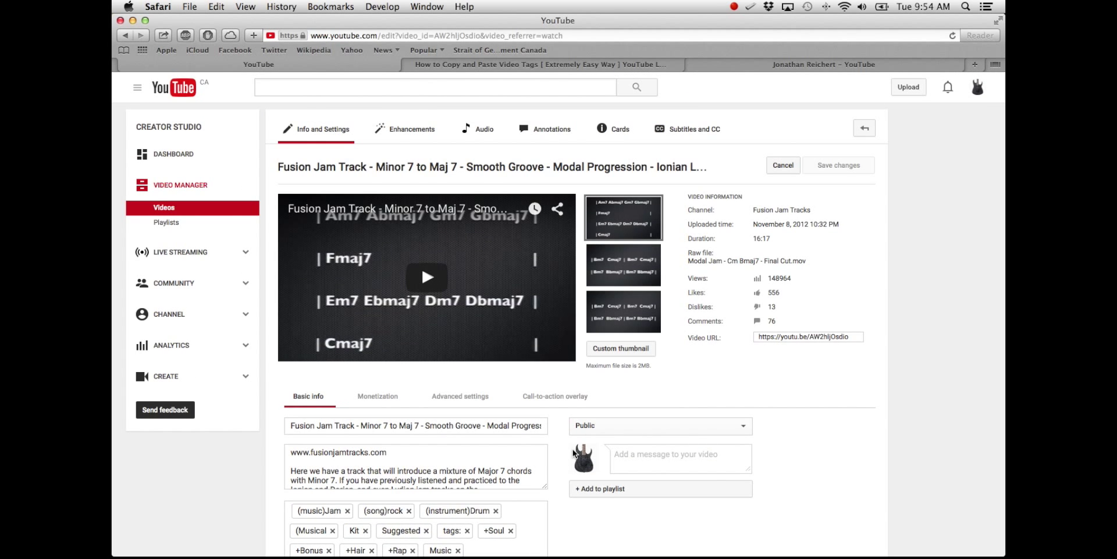
{"action": "scroll", "coordinate": [524, 445], "scroll_direction": "down", "scroll_amount": 10}
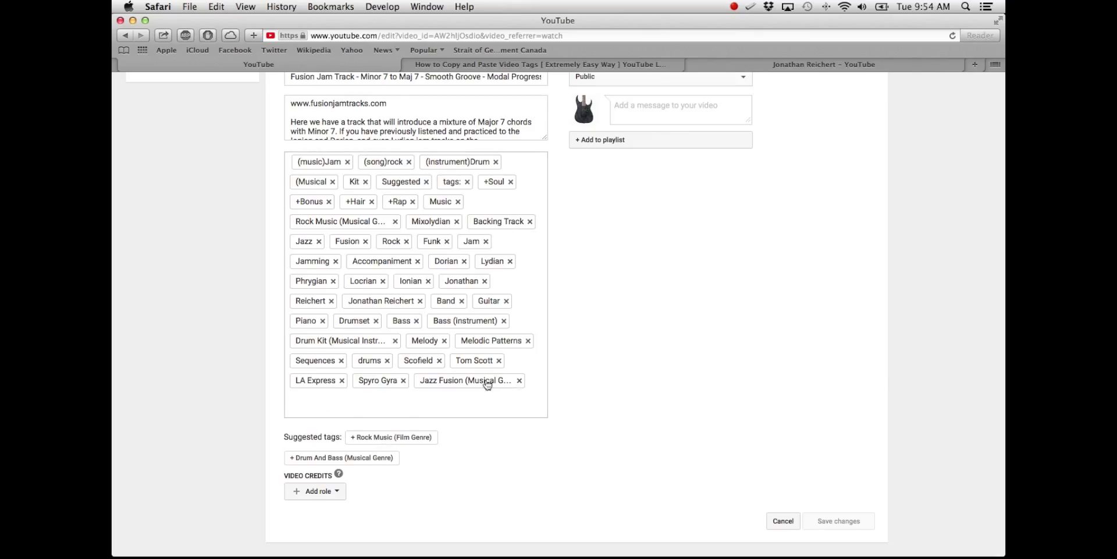
- Remove every tag — Jazz Fusion, Spyro Gyra, LA Express, Sequences and the rest — leaving the box empty
{"action": "left_click", "coordinate": [519, 380]}
{"action": "left_click", "coordinate": [403, 388]}
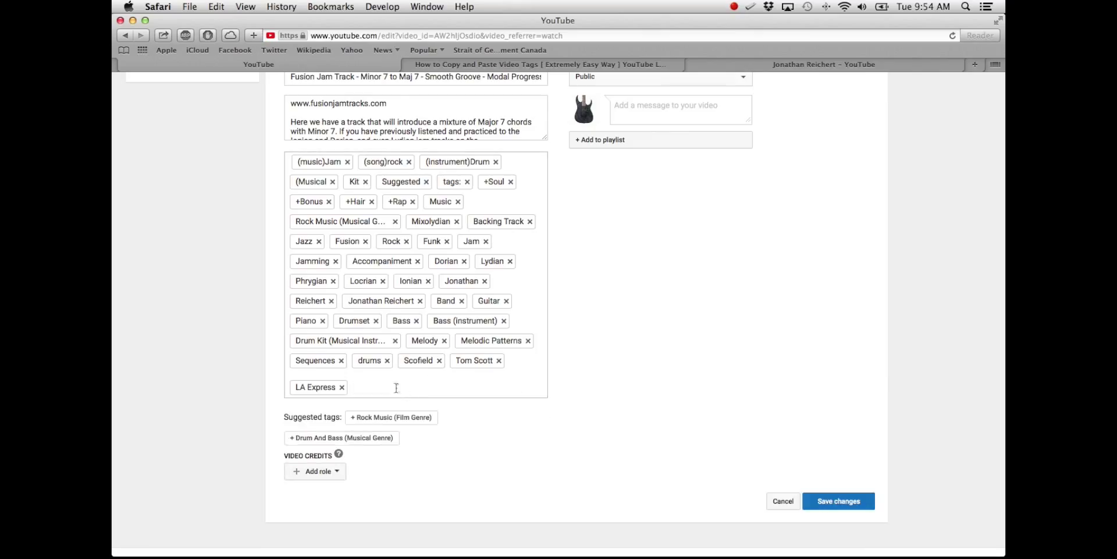
{"action": "left_click", "coordinate": [341, 387]}
{"action": "left_click", "coordinate": [342, 361]}
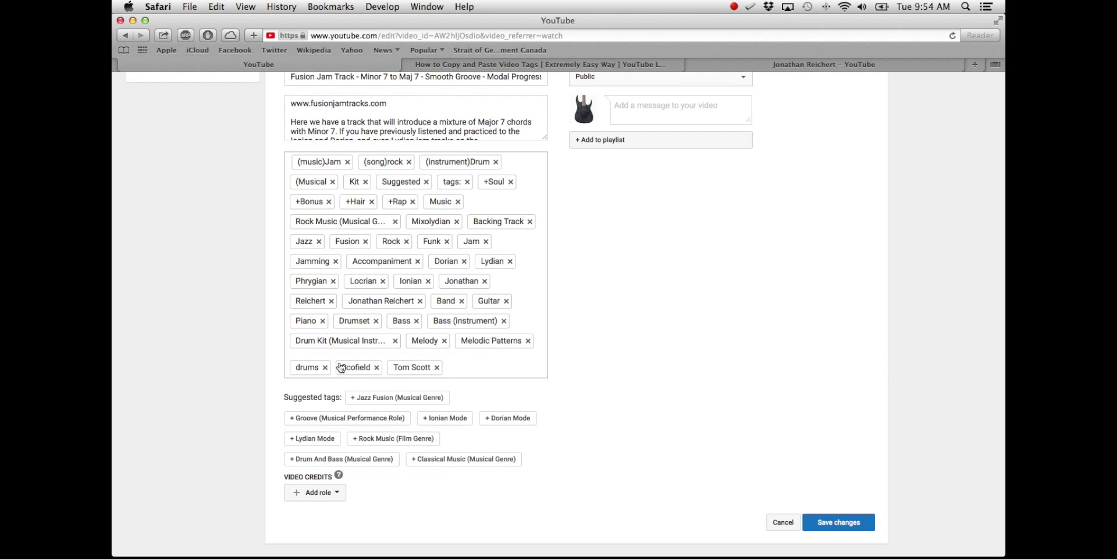
{"action": "left_click", "coordinate": [378, 368]}
{"action": "key", "text": "BackSpace"}
{"action": "key", "text": "BackSpace"}
{"action": "key", "text": "BackSpace"}
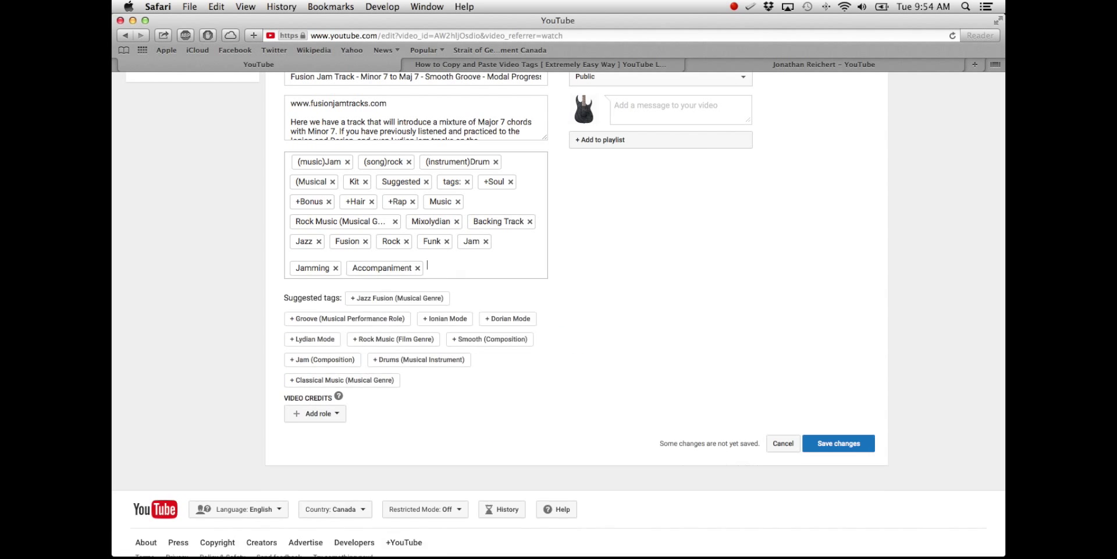
{"action": "key", "text": "BackSpace"}
{"action": "key", "text": "BackSpace"}
{"action": "key", "text": "BackSpace"}
{"action": "key", "text": "BackSpace"}
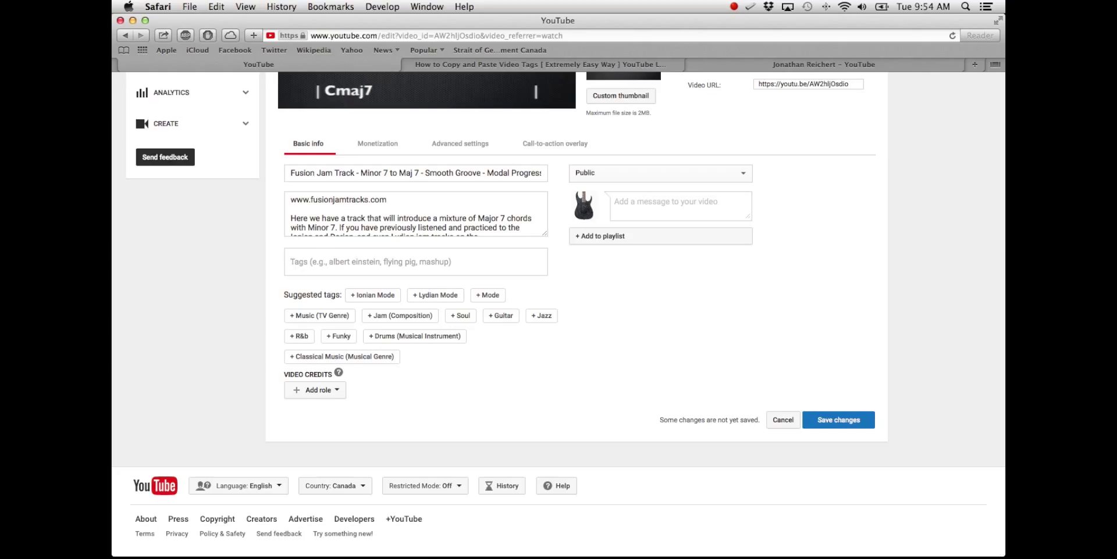
- Paste the copied tag list back so the box again holds the full original tags
{"action": "key", "text": "super+v"}
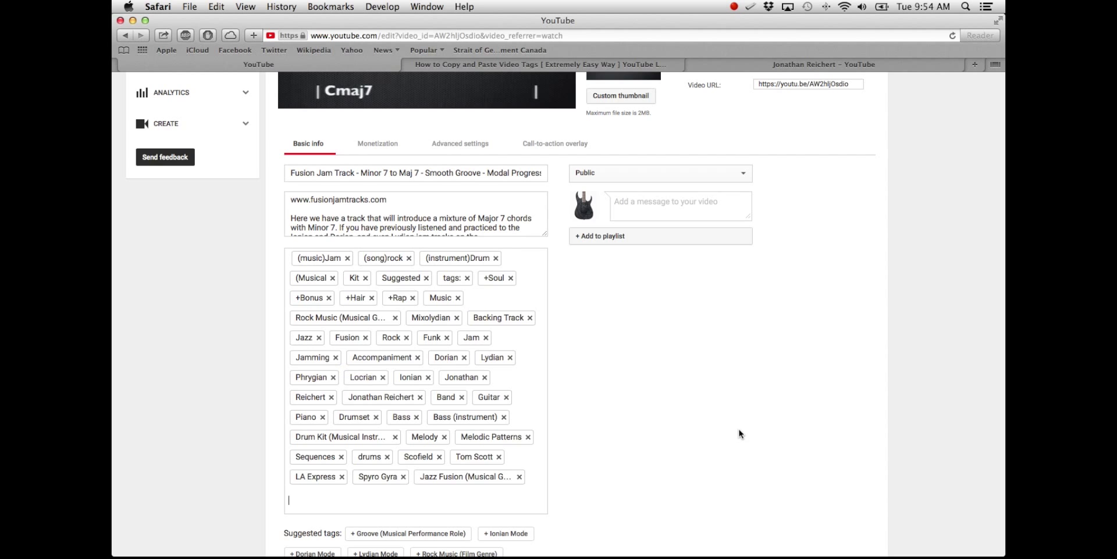
{"action": "scroll", "coordinate": [739, 433], "scroll_direction": "down", "scroll_amount": 2}
{"action": "scroll", "coordinate": [740, 434], "scroll_direction": "up", "scroll_amount": 8}
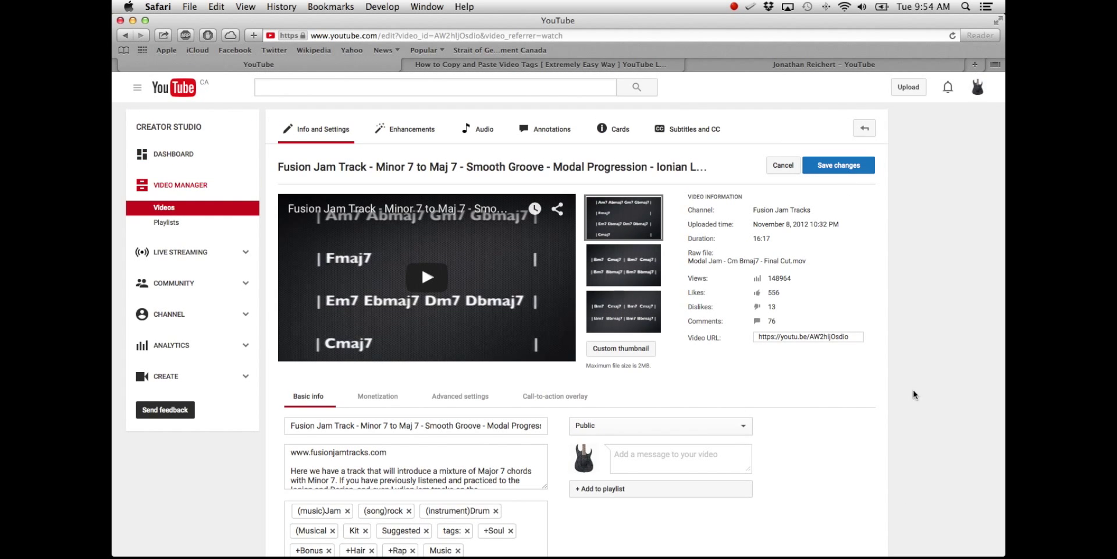
{"action": "scroll", "coordinate": [845, 449], "scroll_direction": "down", "scroll_amount": 8}
{"action": "scroll", "coordinate": [846, 449], "scroll_direction": "down", "scroll_amount": 1}
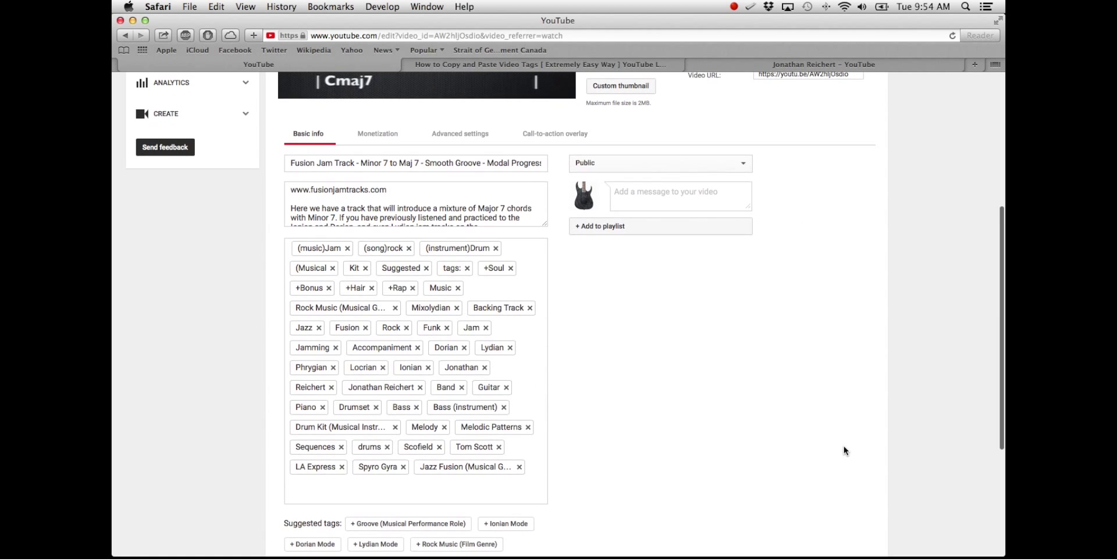